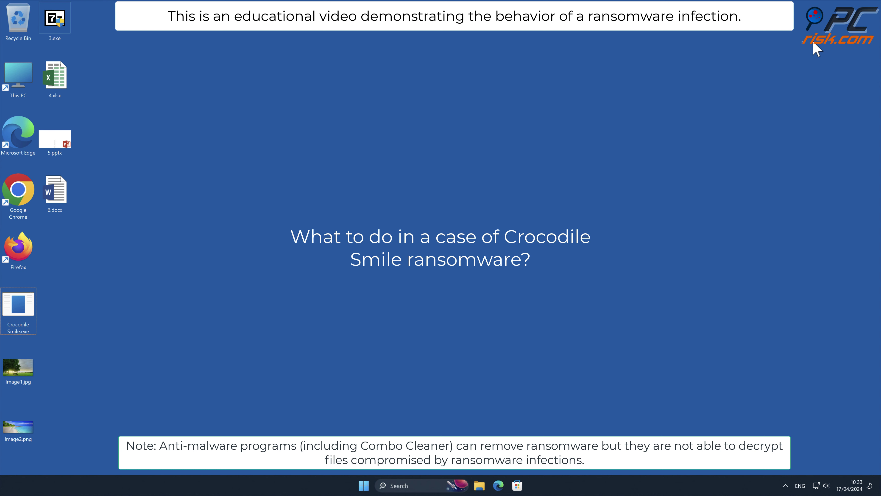
Preview Image2.png, then run Crocodile Smile.exe as administrator and approve the UAC prompt.
double_click(23, 433)
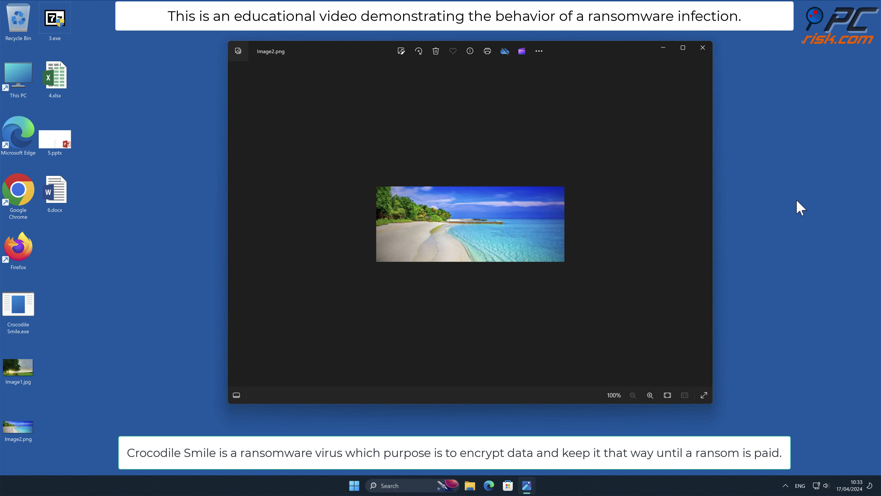
click(704, 49)
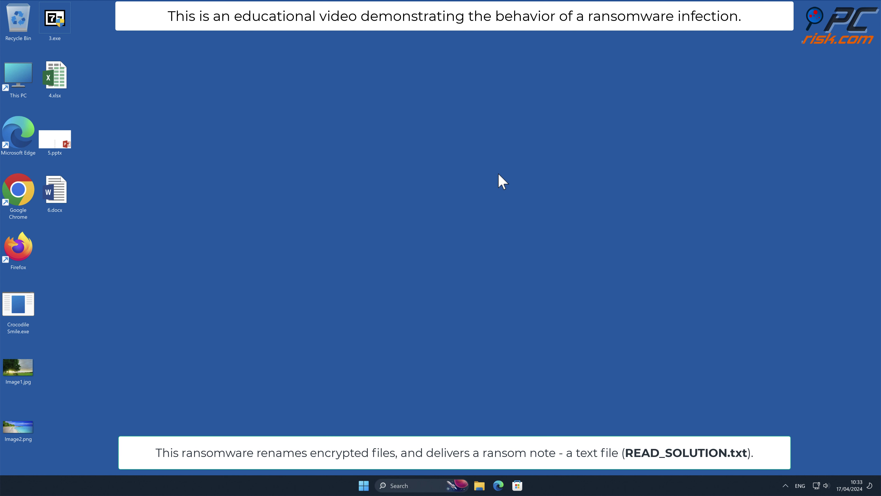
right_click(26, 312)
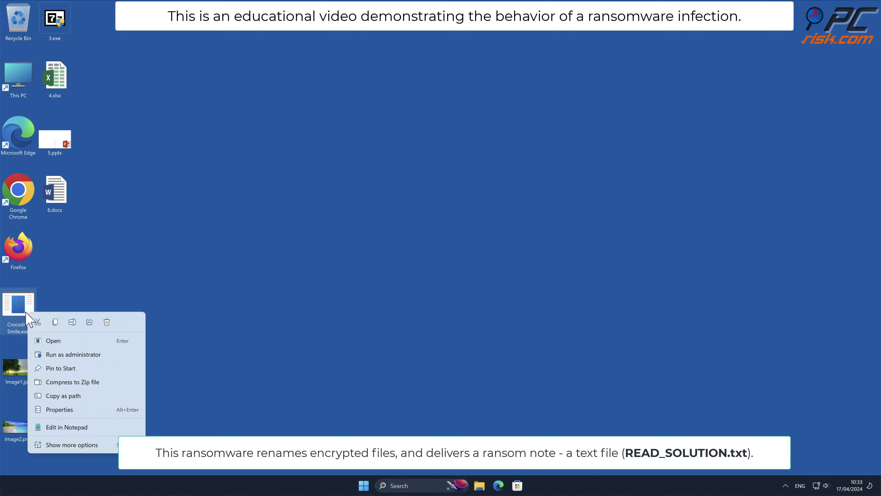
click(101, 355)
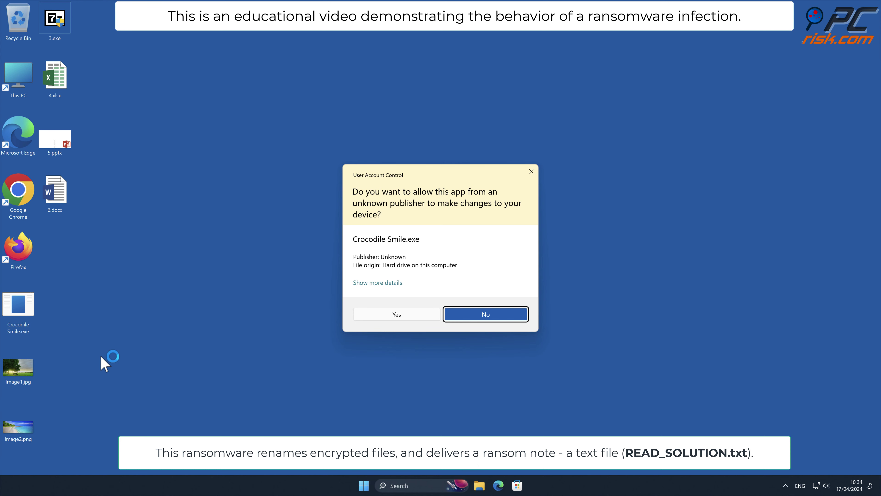
click(404, 316)
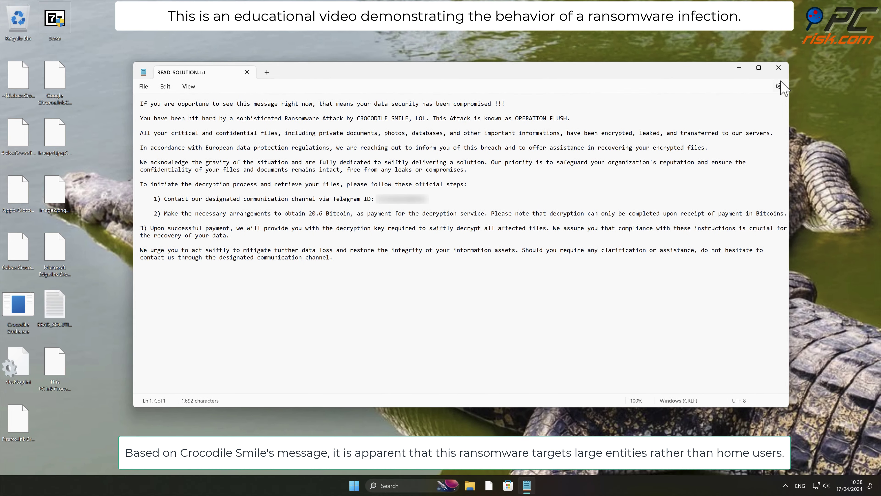
Close Notepad's READ_SOLUTION.txt ransom note demanding 20.6 Bitcoin.
click(778, 67)
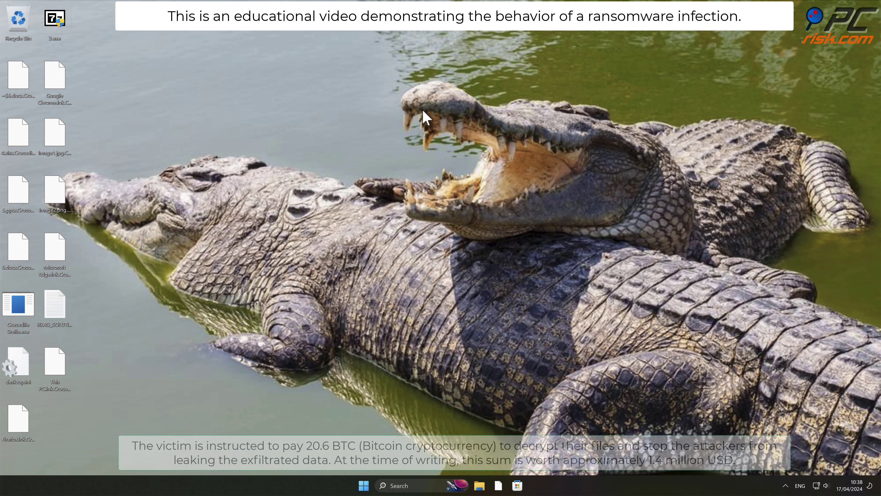
double_click(54, 192)
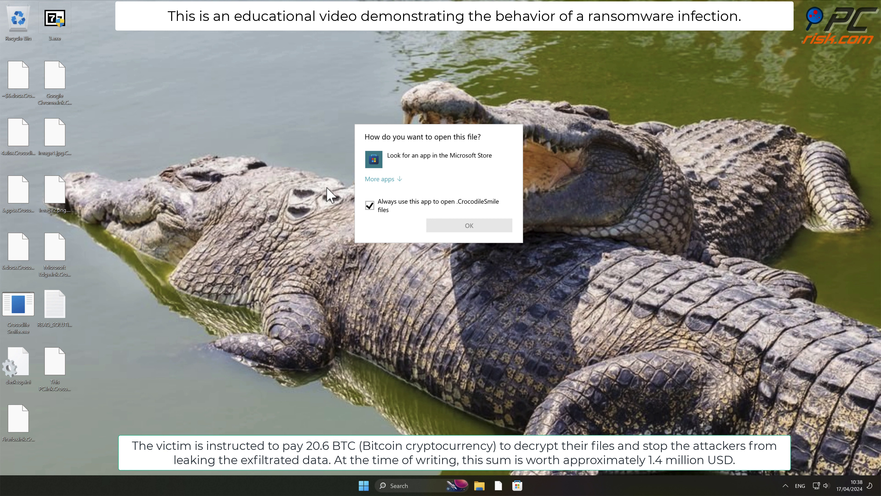
key(Escape)
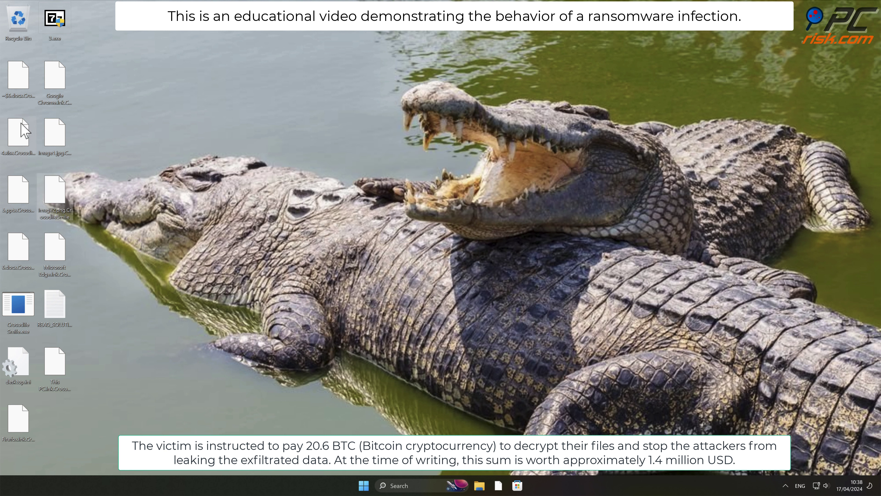
click(17, 85)
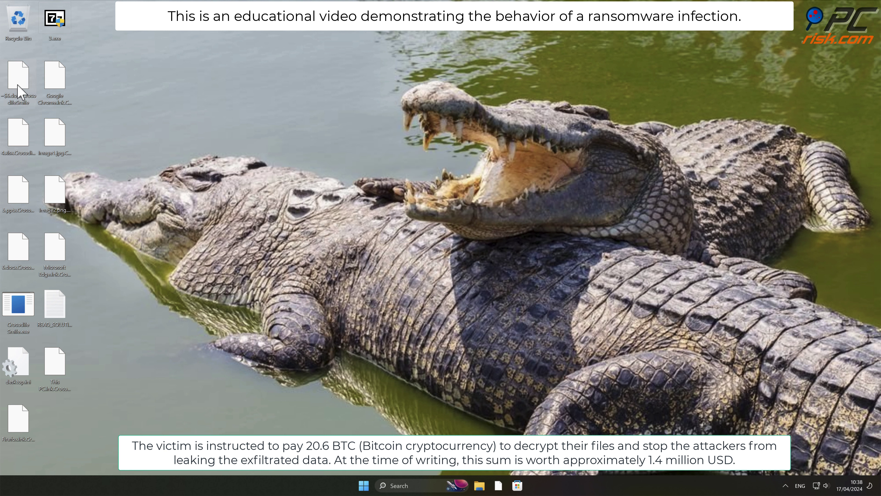
click(18, 195)
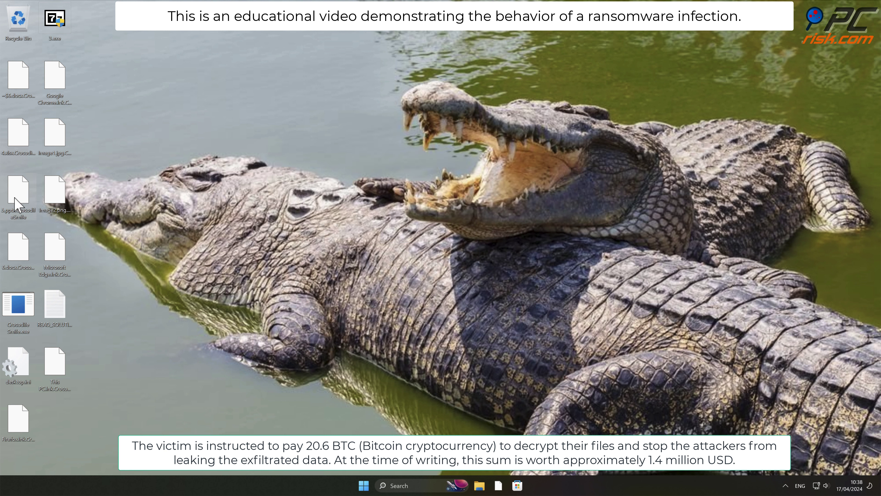
click(21, 245)
click(54, 199)
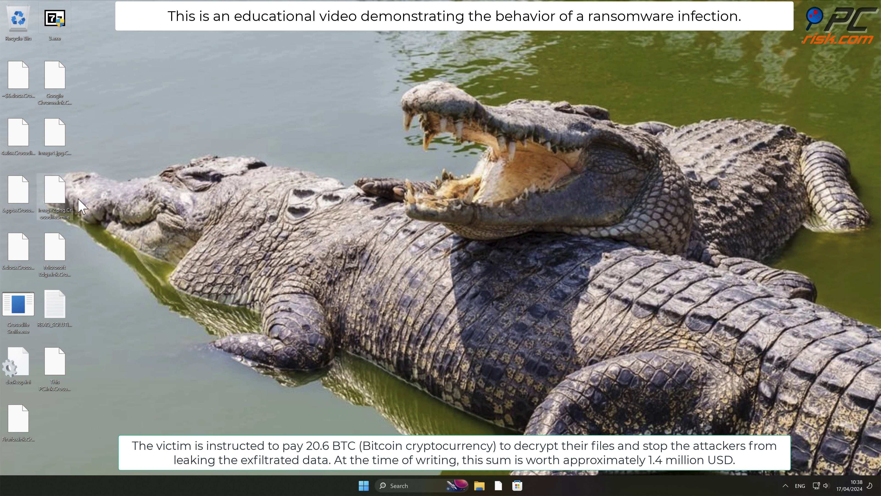
click(130, 215)
click(60, 307)
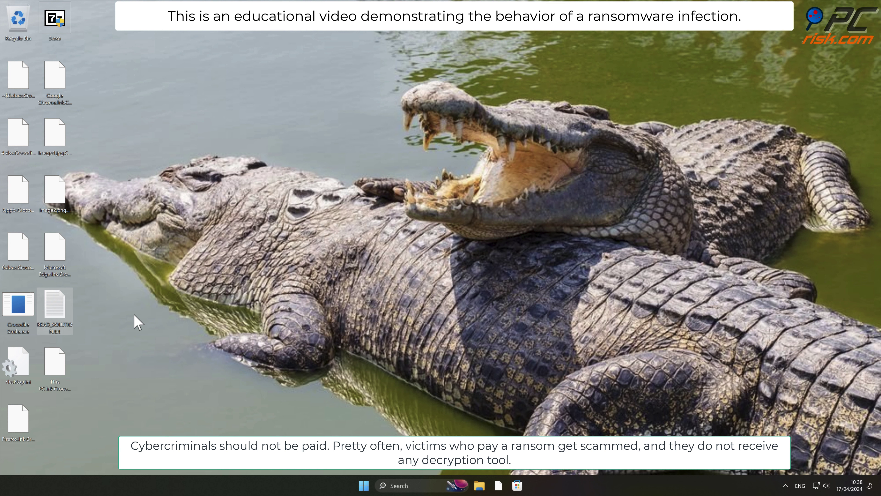
click(363, 485)
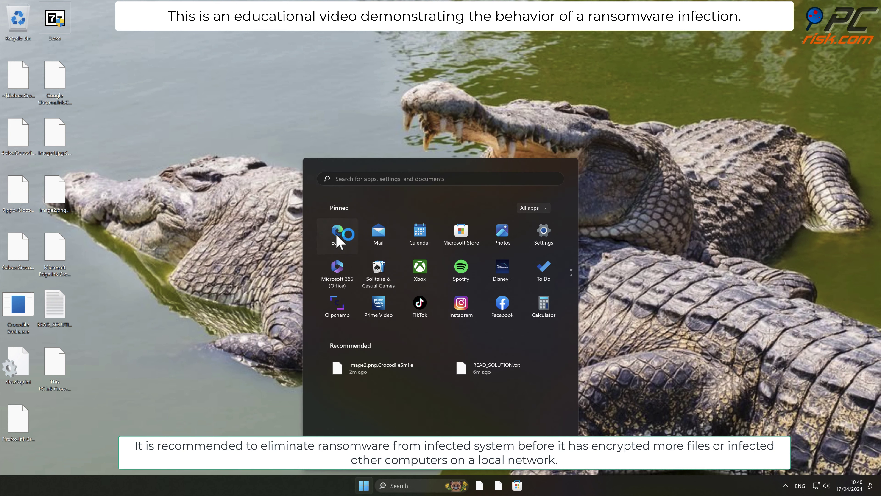
click(336, 234)
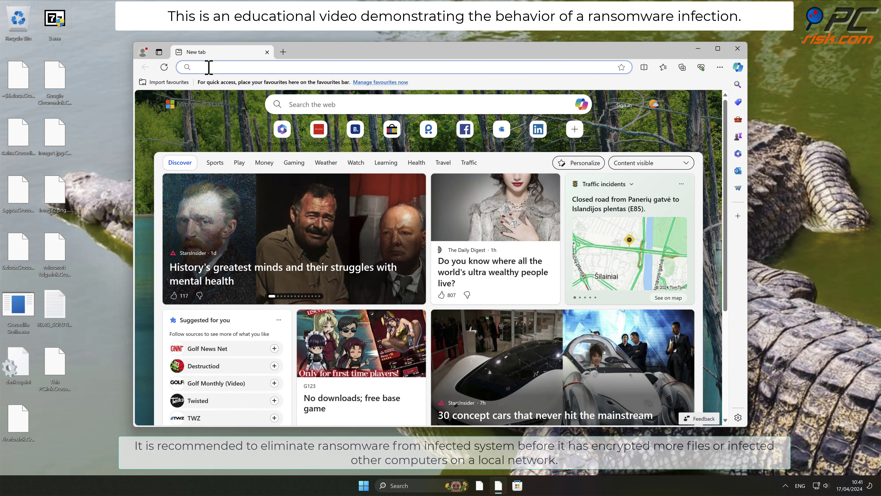
text(www.comboc)
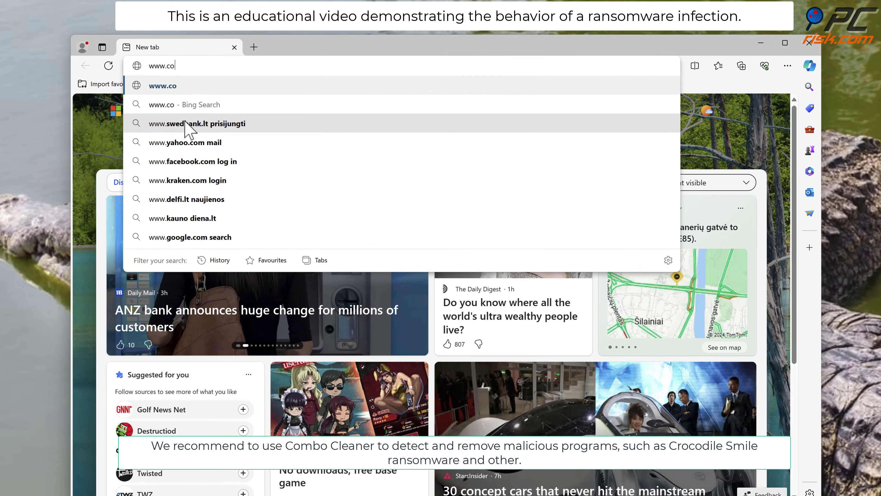
text(leaner.com)
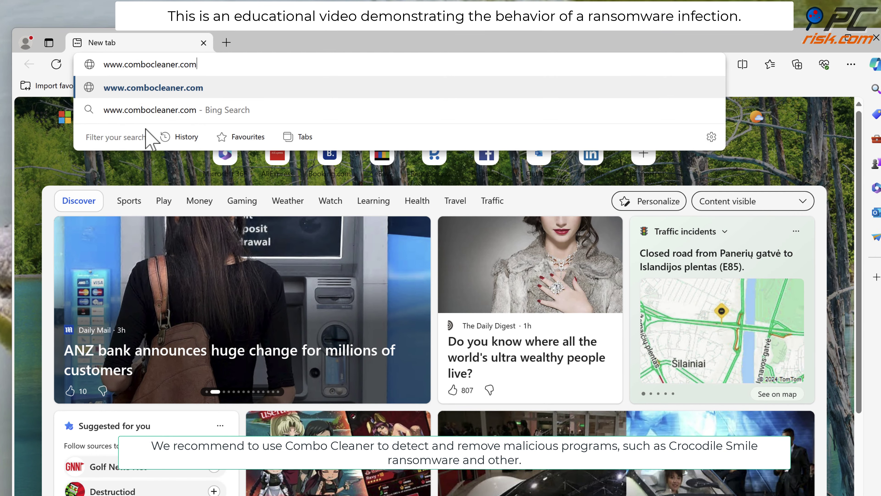
key(Return)
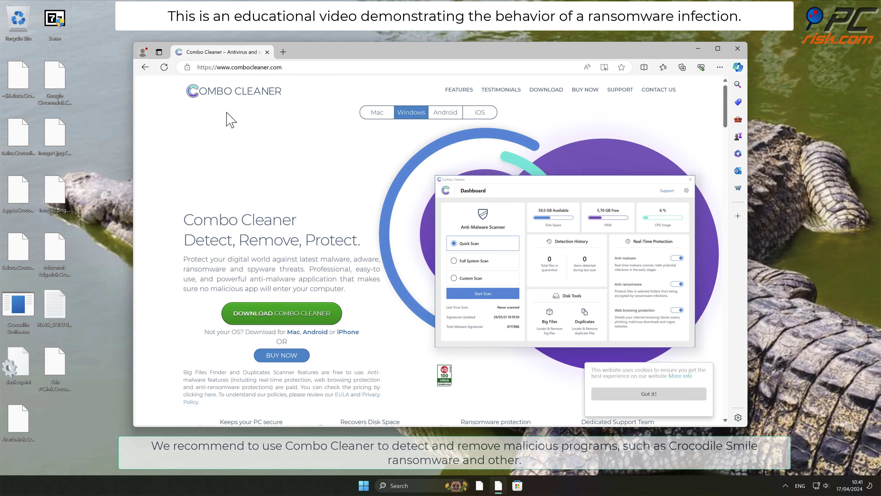
Download CCSetup.exe and install Combo Cleaner through the InstallShield wizard with an initial scan.
click(329, 315)
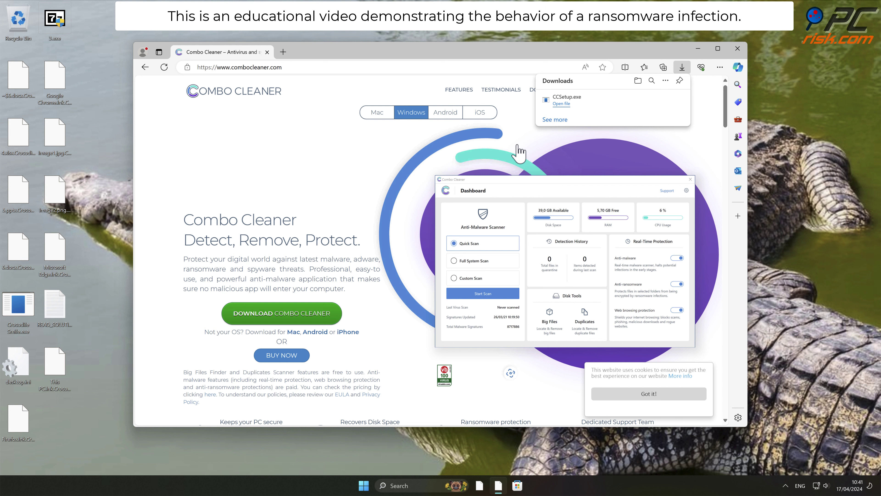
click(557, 104)
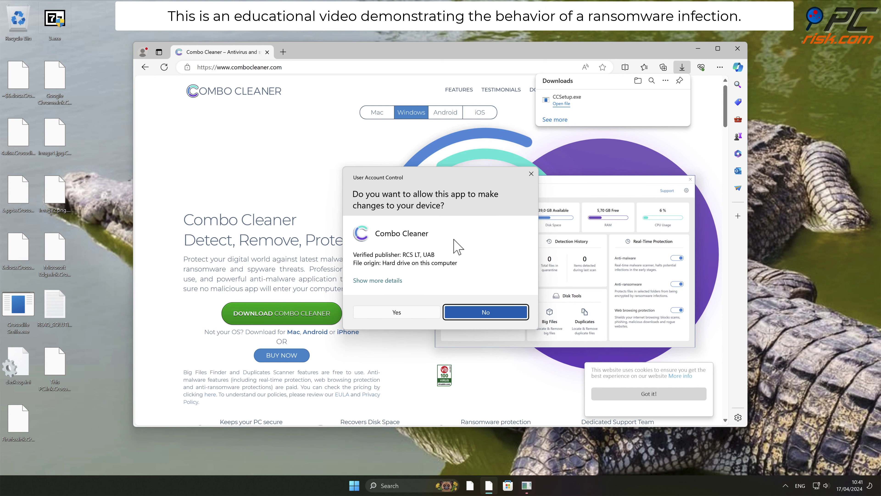
click(403, 308)
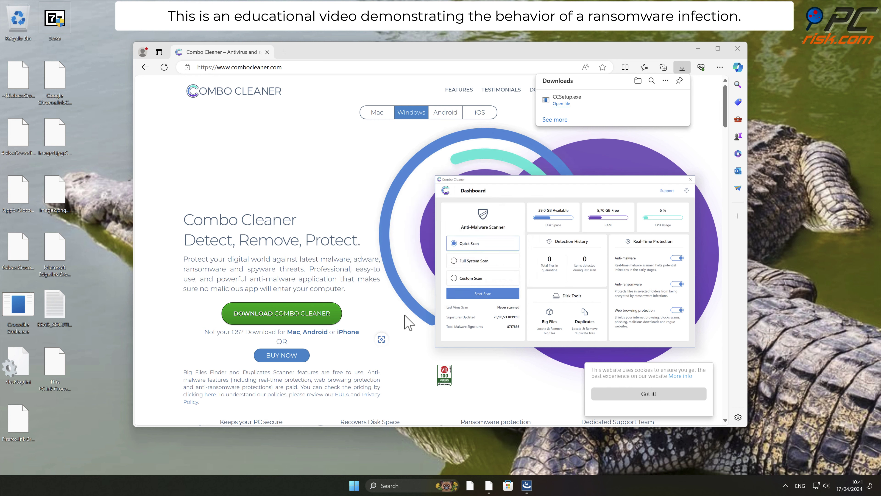
click(501, 346)
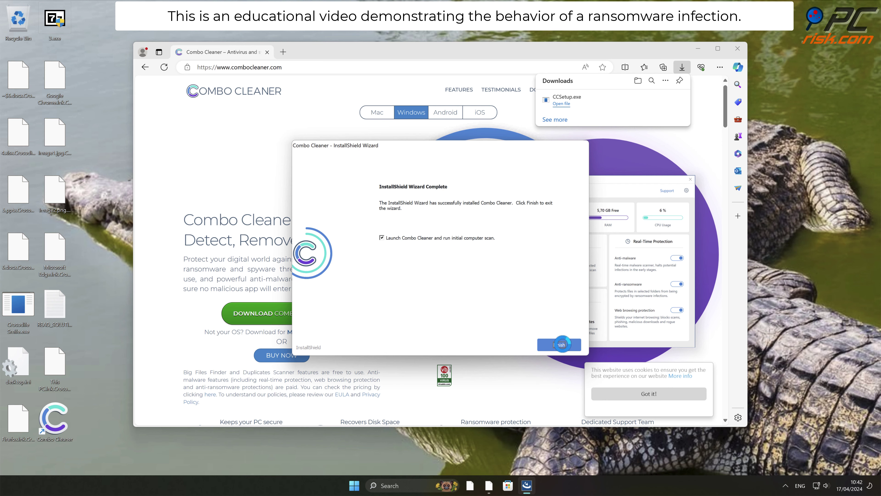
click(558, 344)
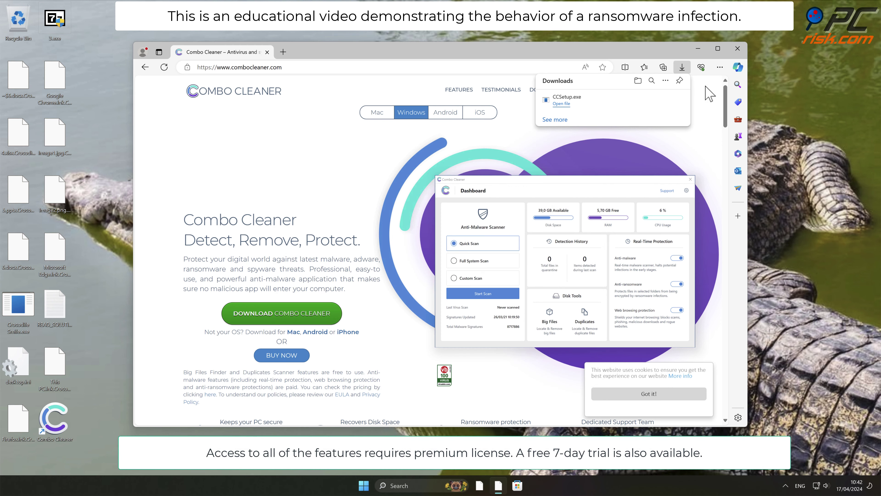
Close Edge, activate Combo Cleaner premium, and quarantine both Trojan.GenericKD.72342699 detections.
click(738, 49)
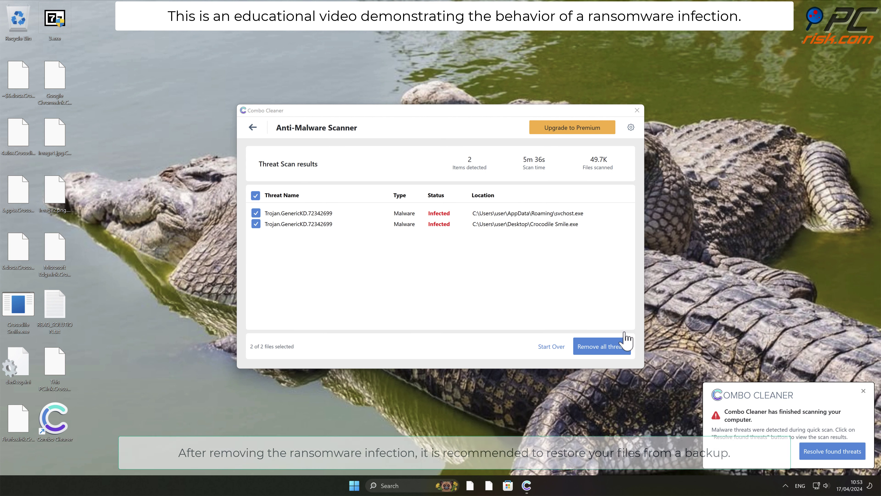
click(626, 342)
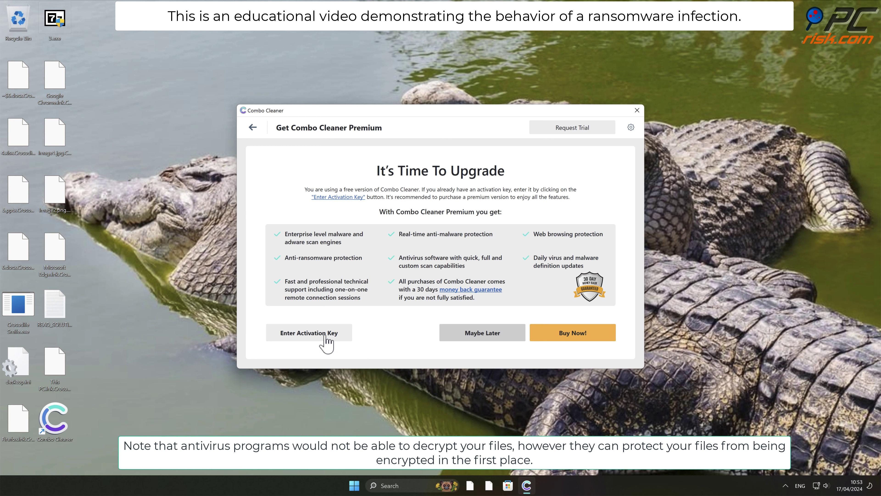
click(326, 338)
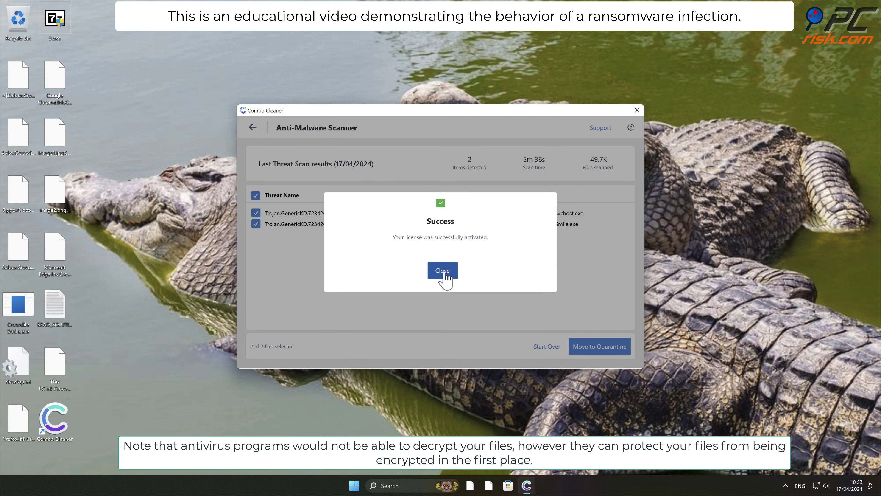
click(444, 271)
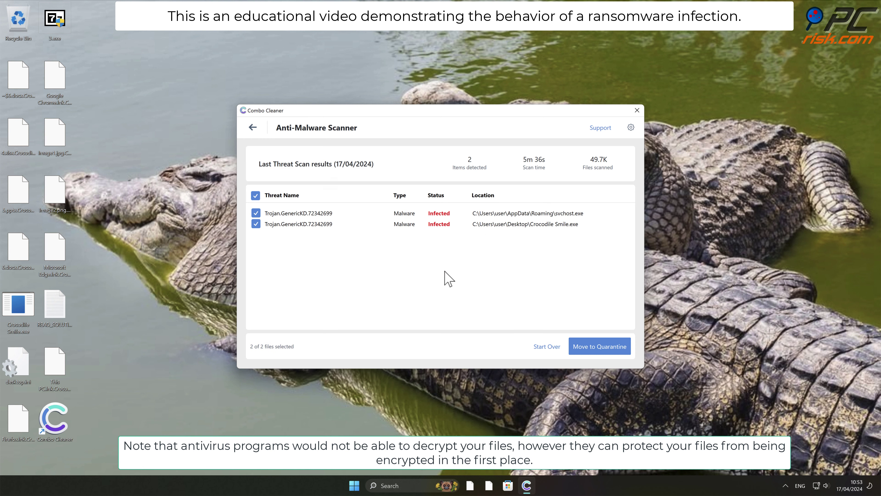
click(612, 347)
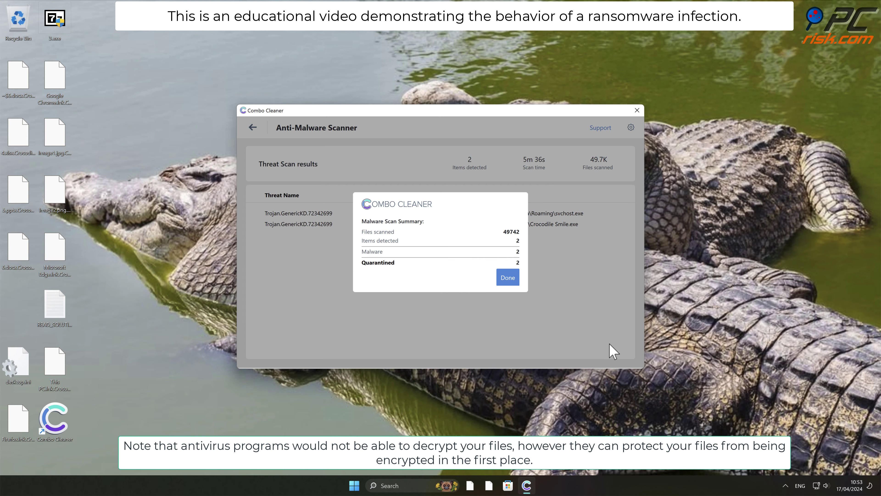
Turn on anti-ransomware protection with the Desktop folder protected, then return to the Dashboard.
click(507, 278)
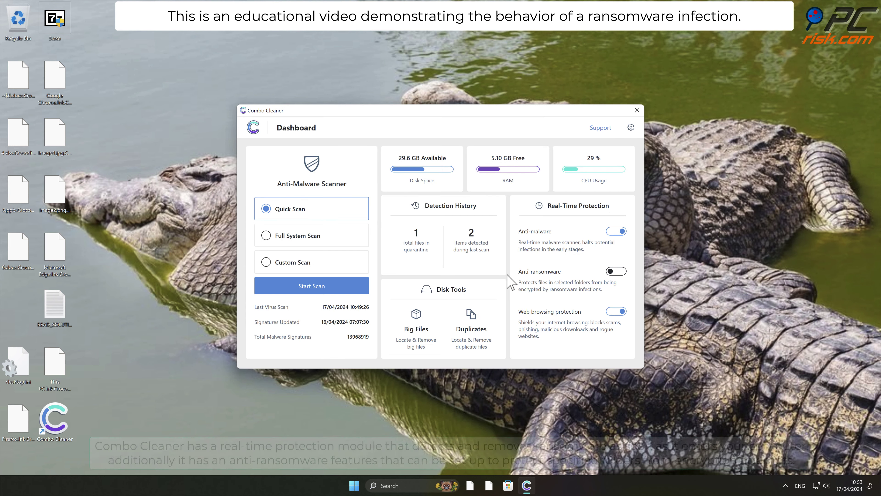
click(617, 271)
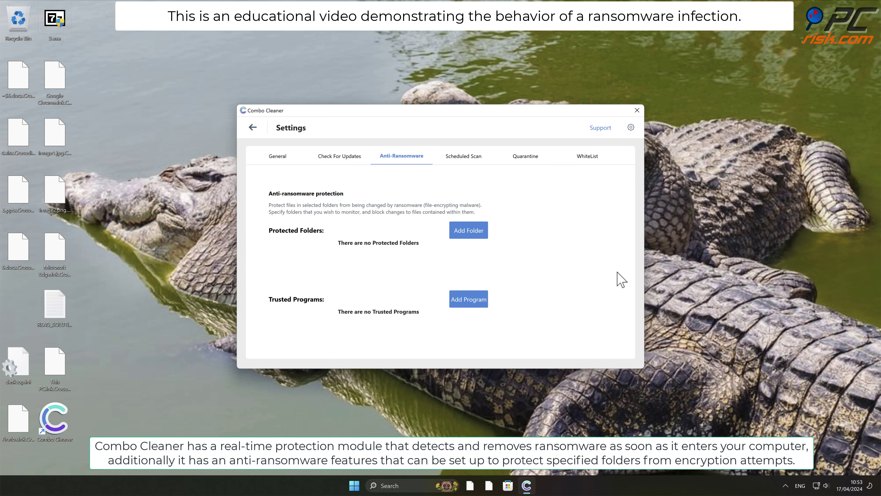
click(482, 233)
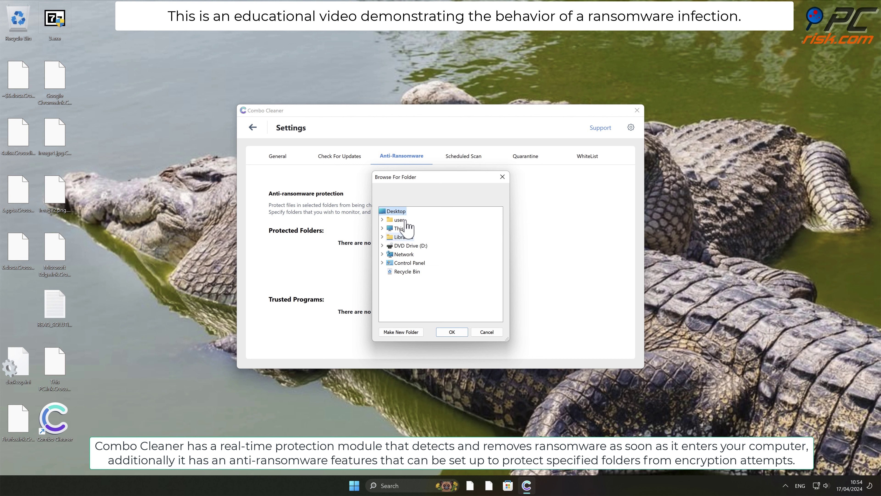
click(452, 332)
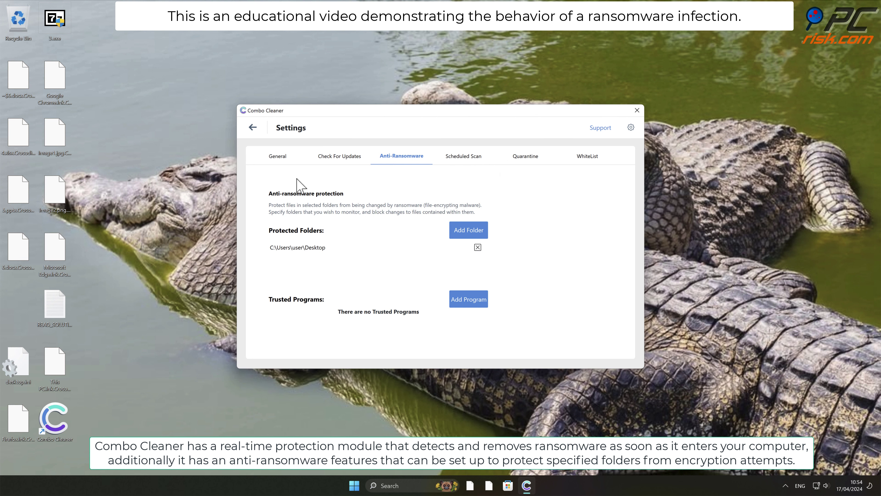
click(253, 127)
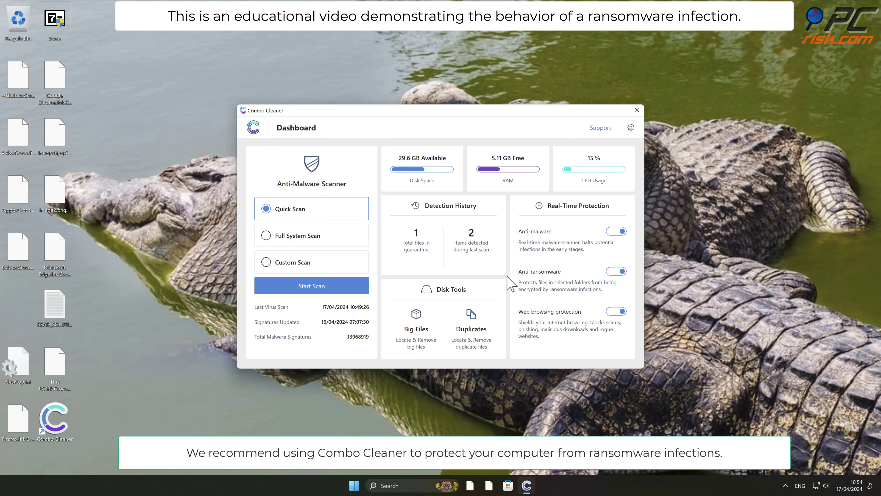
Close the Combo Cleaner window to reveal the crocodile-wallpaper desktop.
click(637, 109)
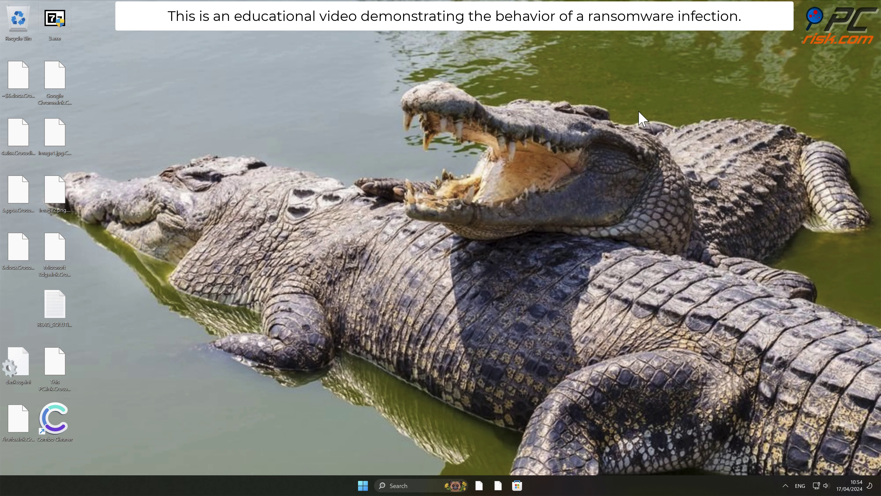